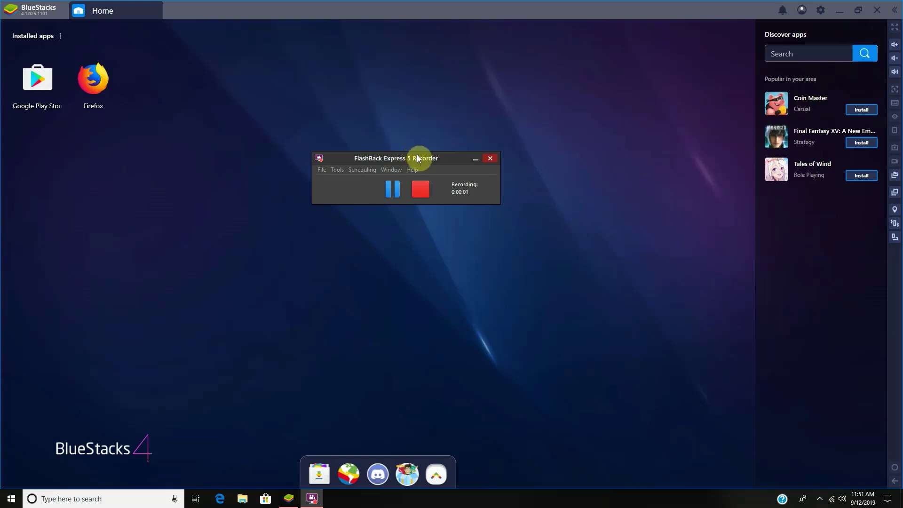
Move the recorder window out of the way and open Firefox with its address field ready for entry.
drag(417, 156, 101, 8)
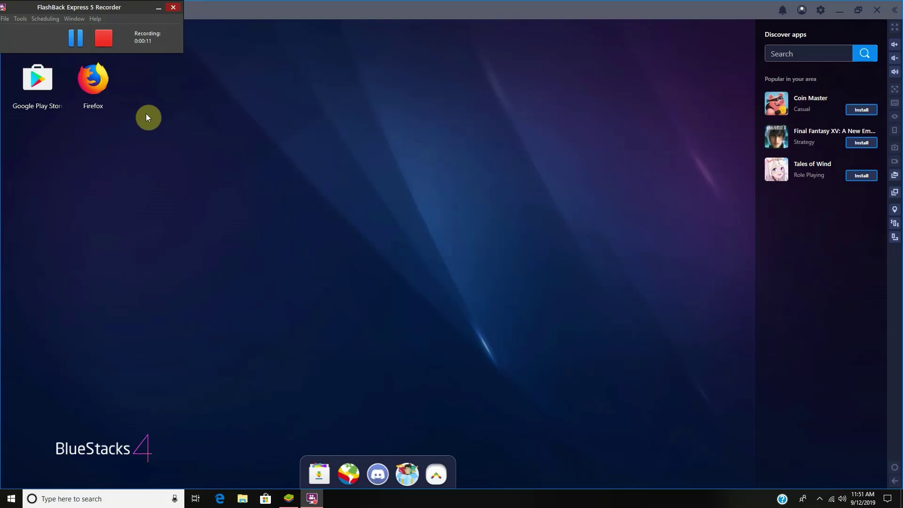
click(98, 91)
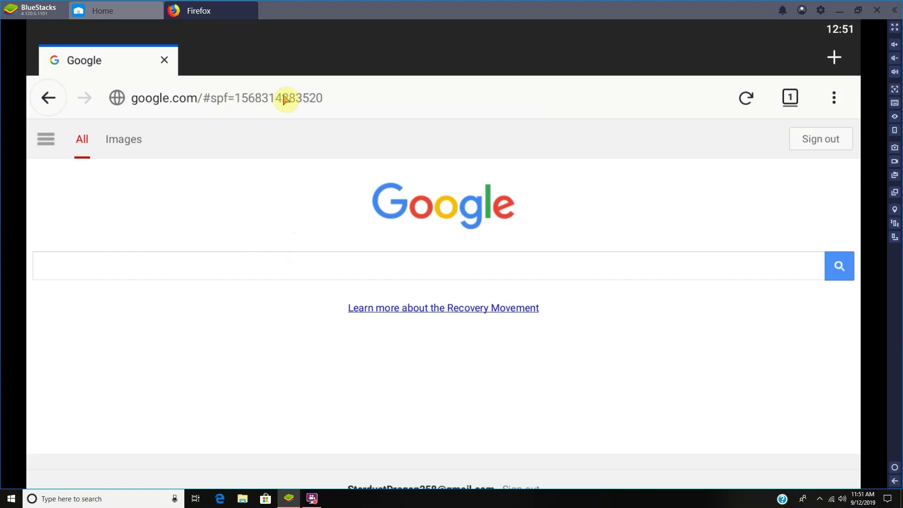
click(215, 97)
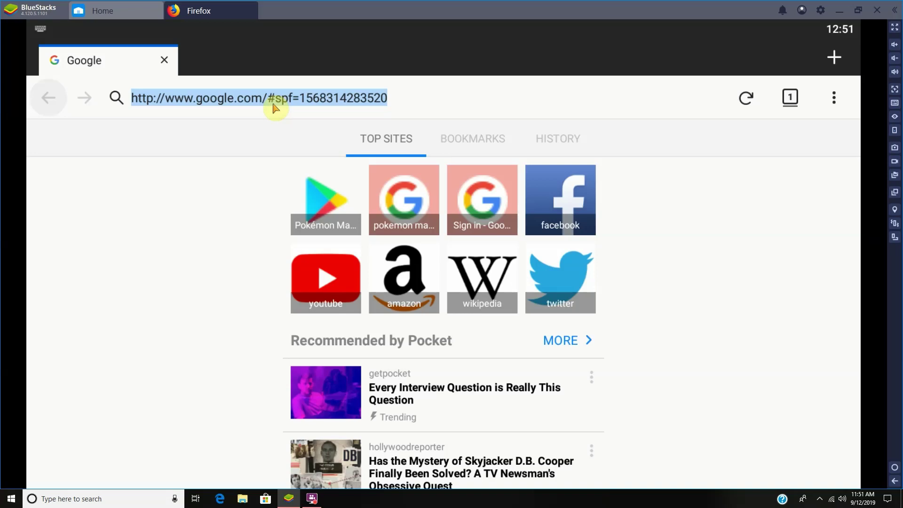
text(qu)
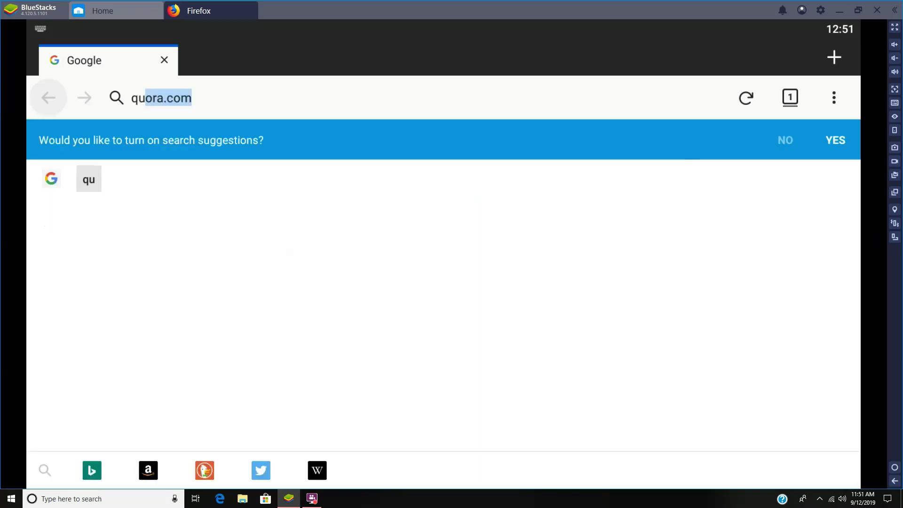
text(ap)
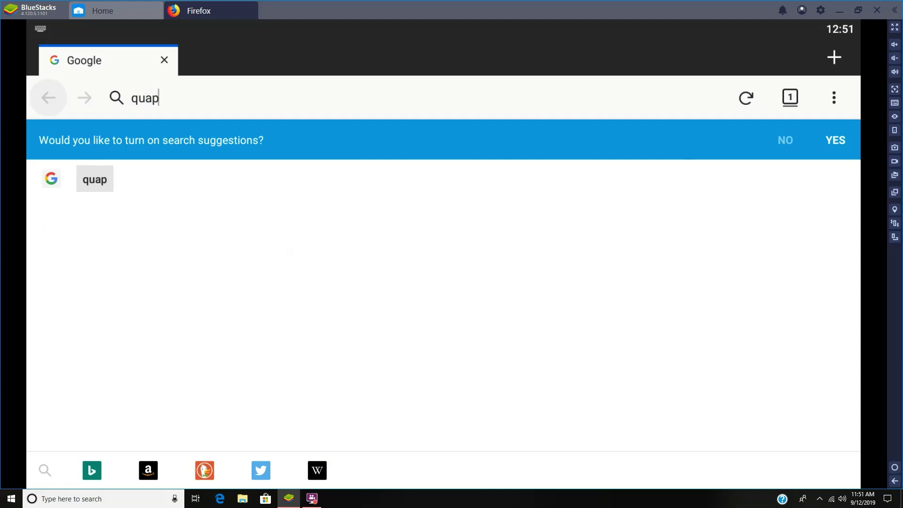
key(BackSpace)
key(BackSpace)
key(BackSpace)
key(BackSpace)
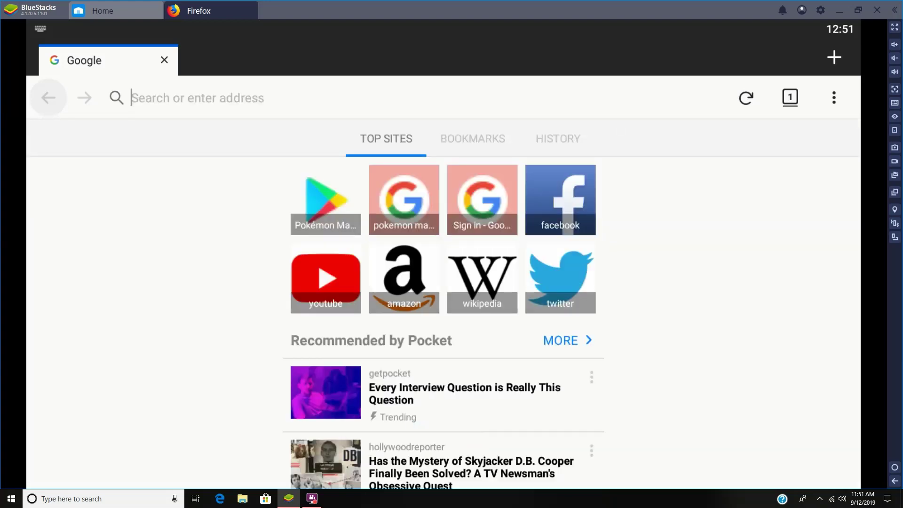
Search the web for "qooapp" and open the "Download QooApp - QooApp Game Store" result.
text(qoo)
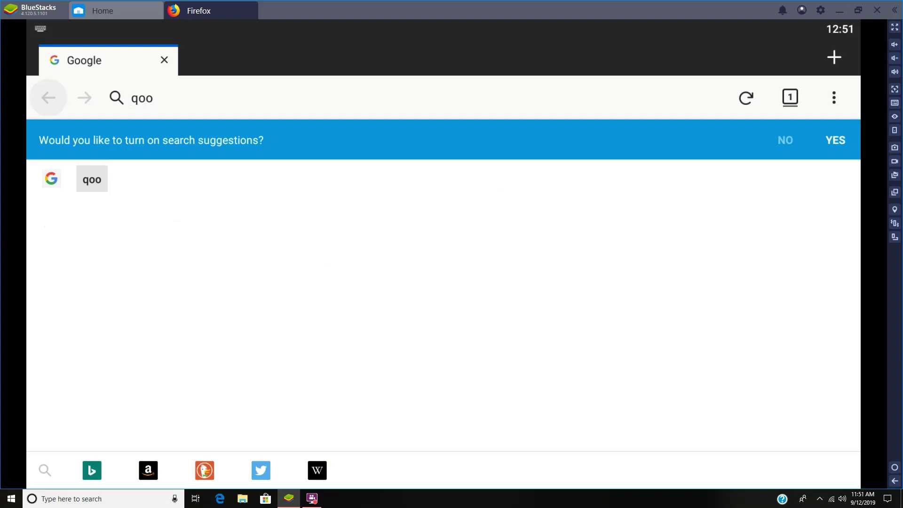
text(app)
key(Return)
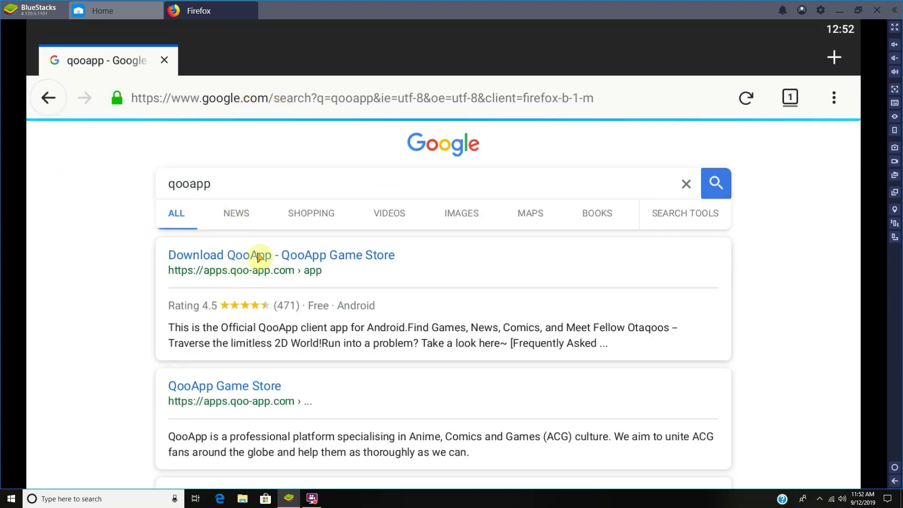
click(264, 258)
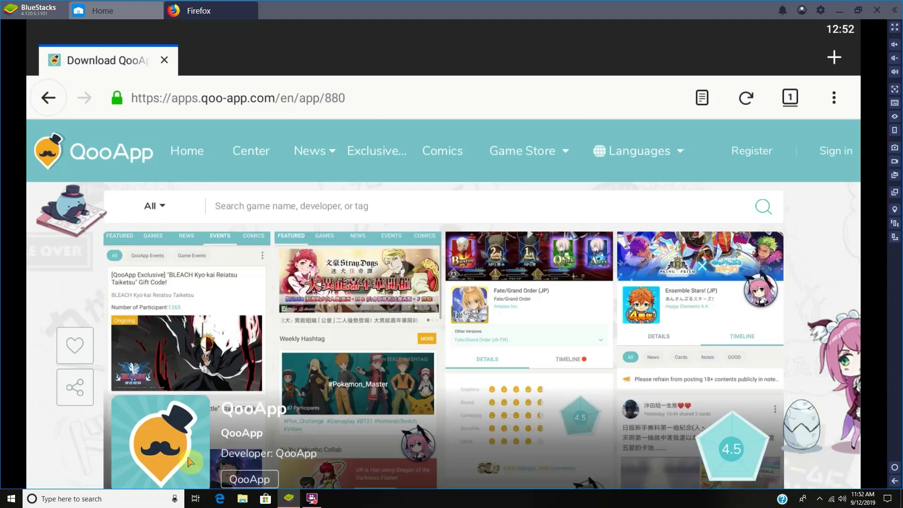
Open the games related to the QooApp tag and choose the QooApp entry there.
click(249, 479)
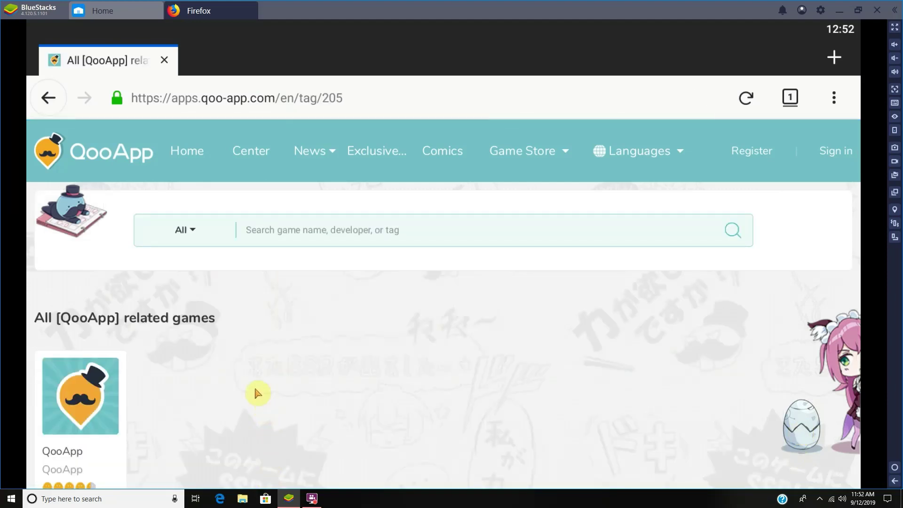
scroll(94, 385, down, 3)
click(74, 337)
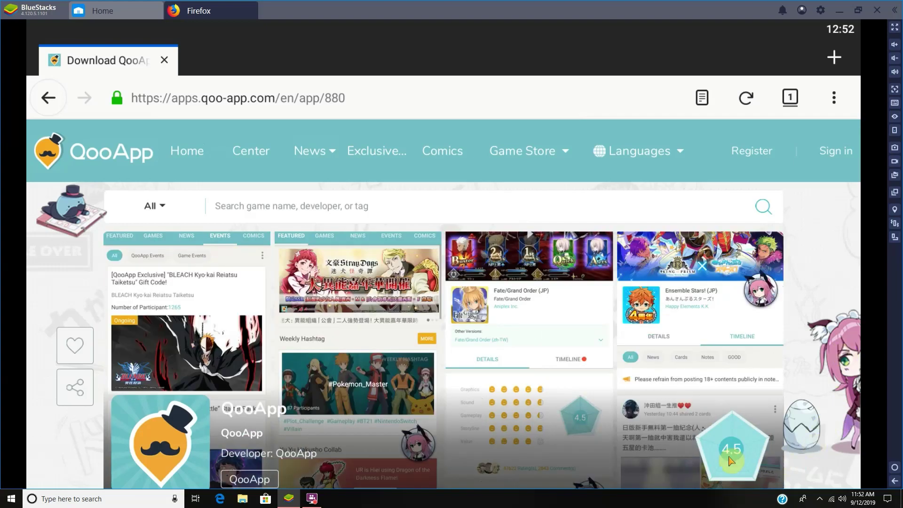
Download the QooApp APK, always using Firefox for the download and allowing it to access device files.
scroll(731, 461, down, 5)
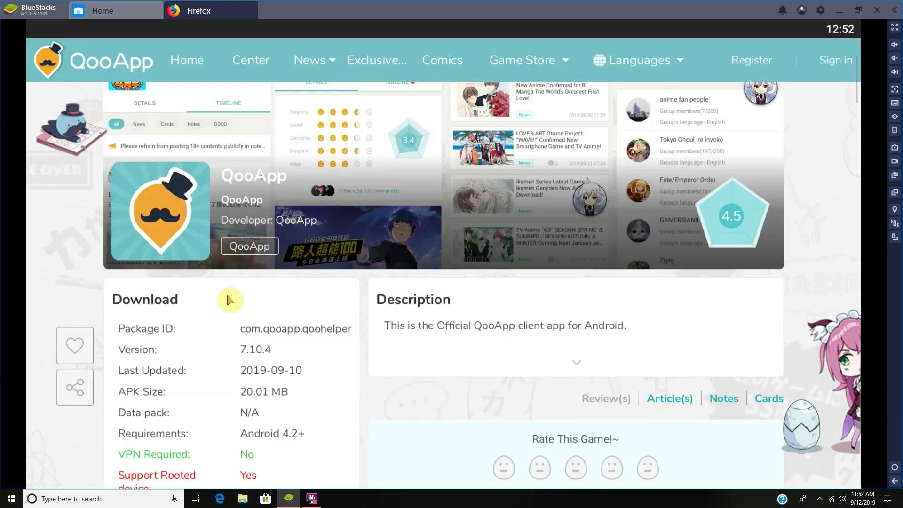
scroll(231, 303, down, 5)
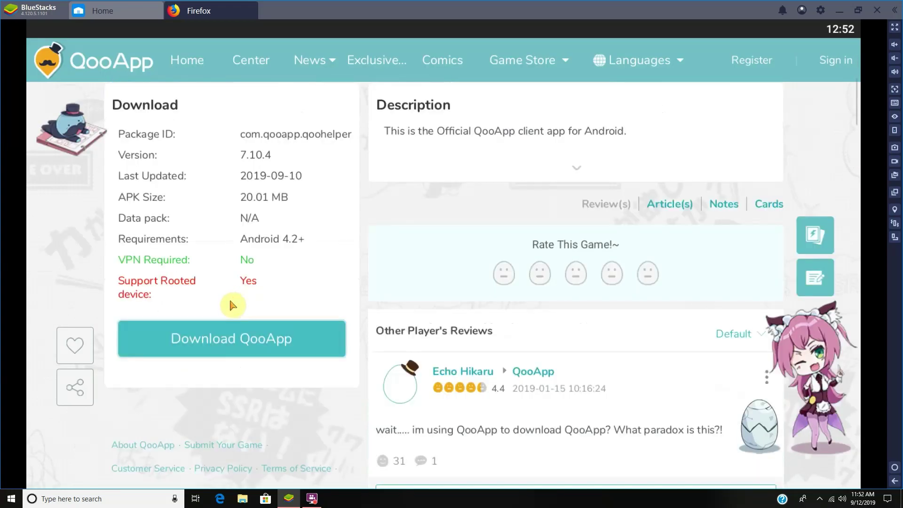
click(252, 308)
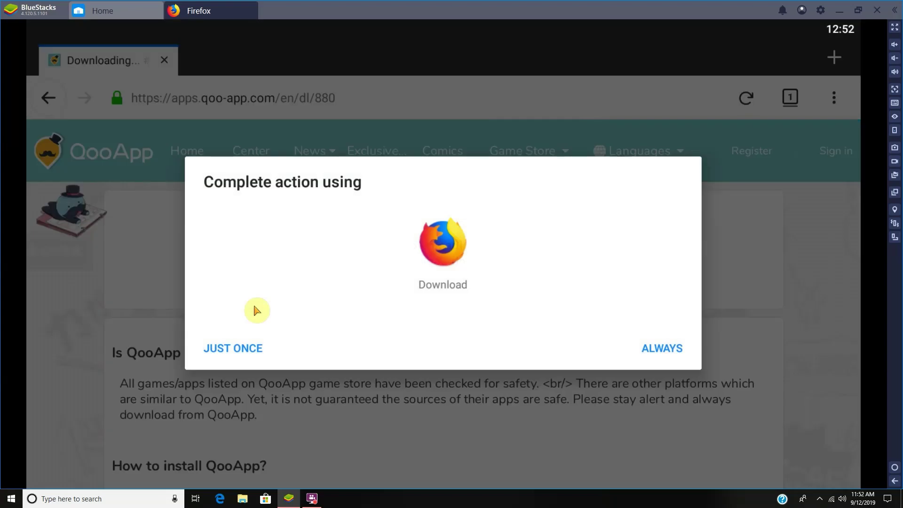
click(451, 257)
click(663, 350)
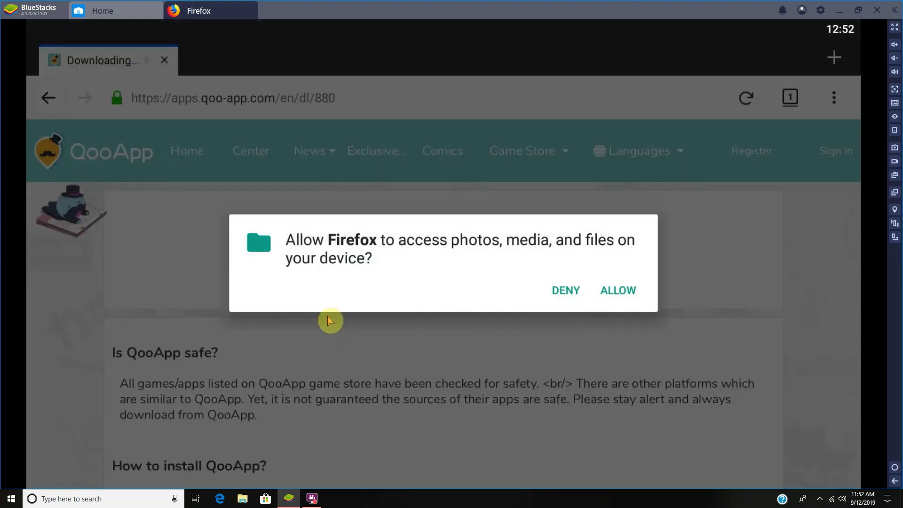
click(614, 291)
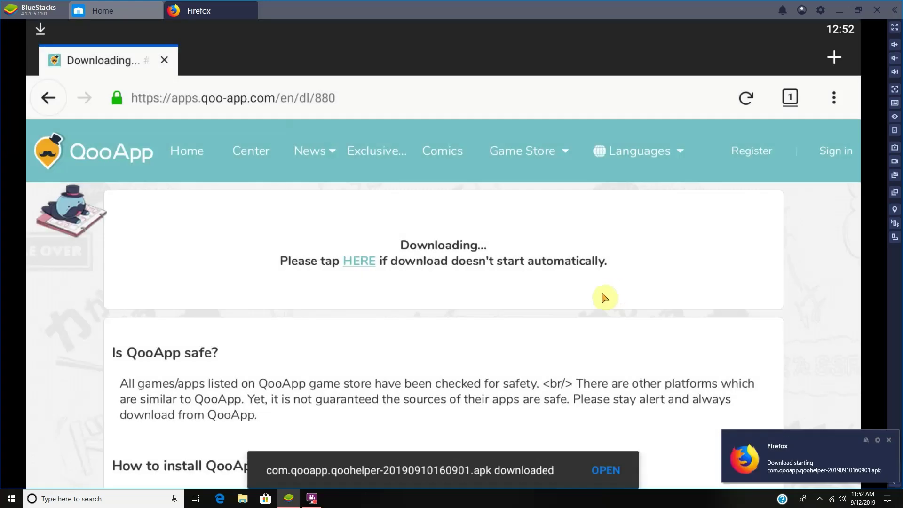
Install QooApp from the downloaded APK and launch it.
click(604, 470)
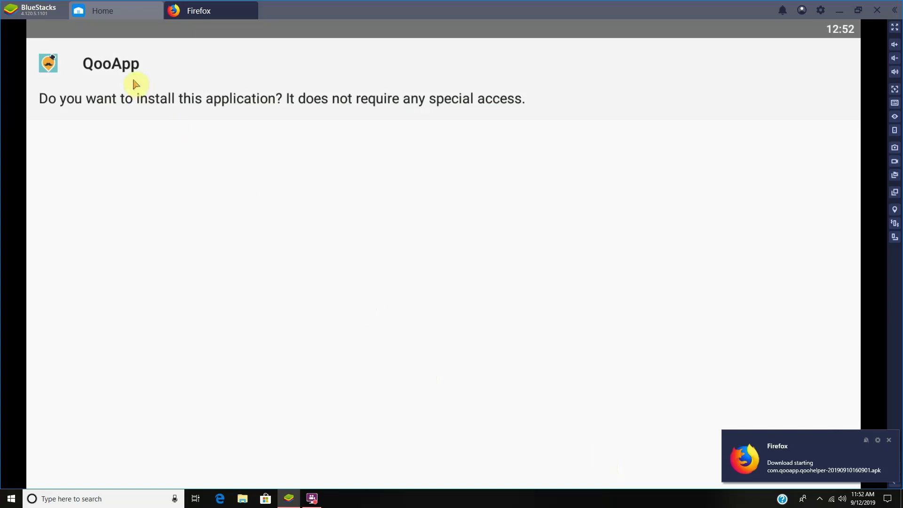
click(889, 443)
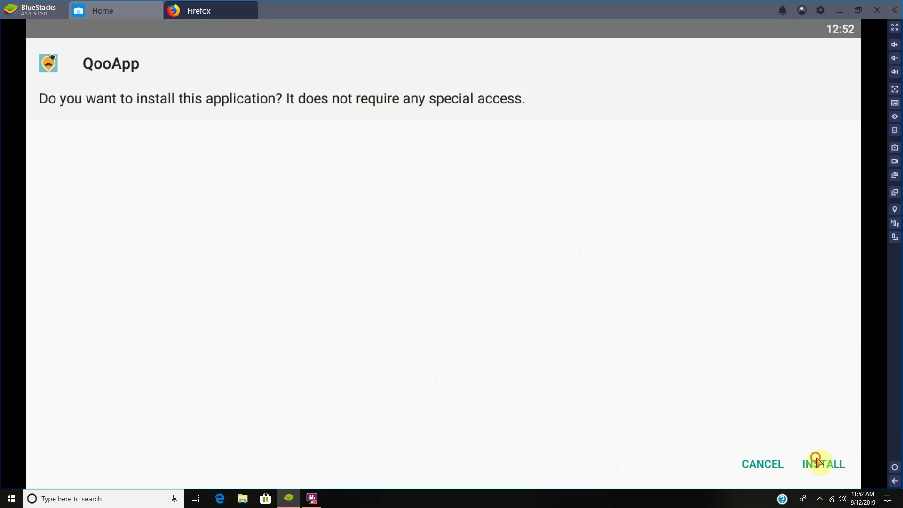
click(820, 463)
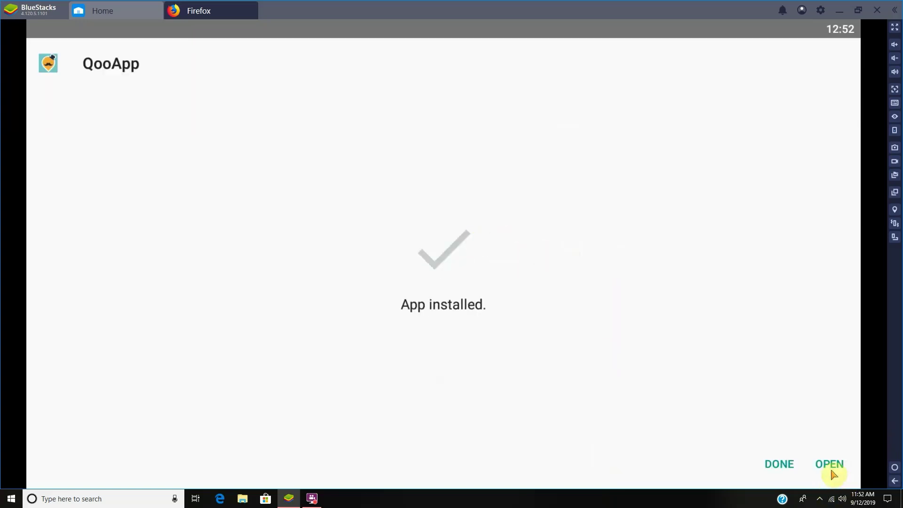
click(829, 466)
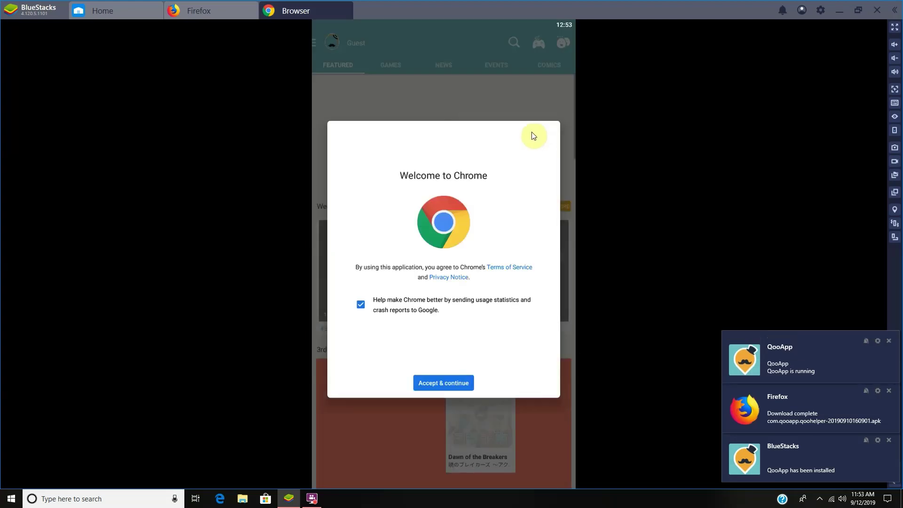
Accept Chrome's terms and sign in to Chrome with the listed Google account, accepting Chrome Sync.
click(449, 382)
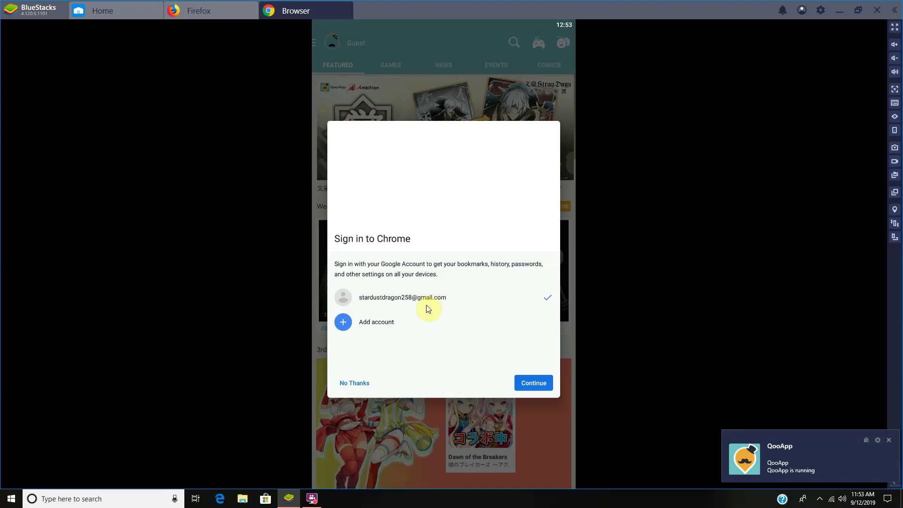
click(539, 384)
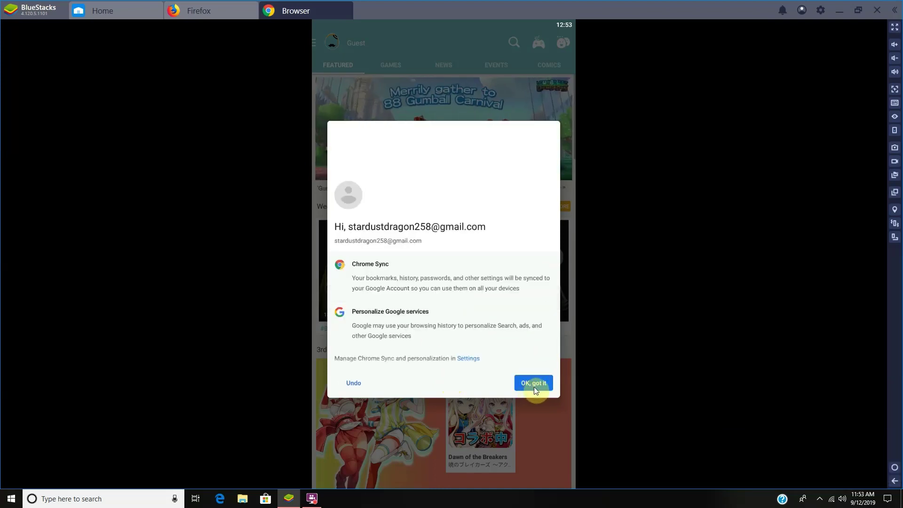
click(534, 386)
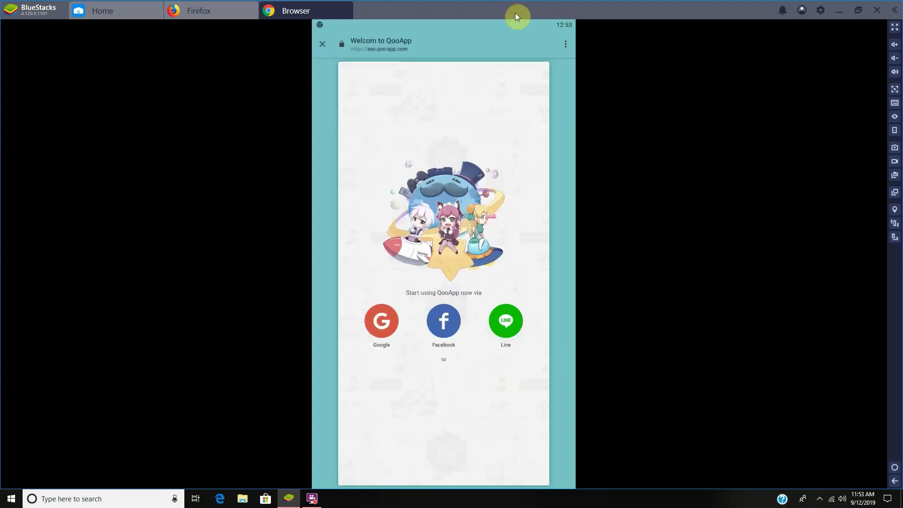
Close the QooApp sign-in page and the Tokyo Game Show 2019 promotion.
click(322, 44)
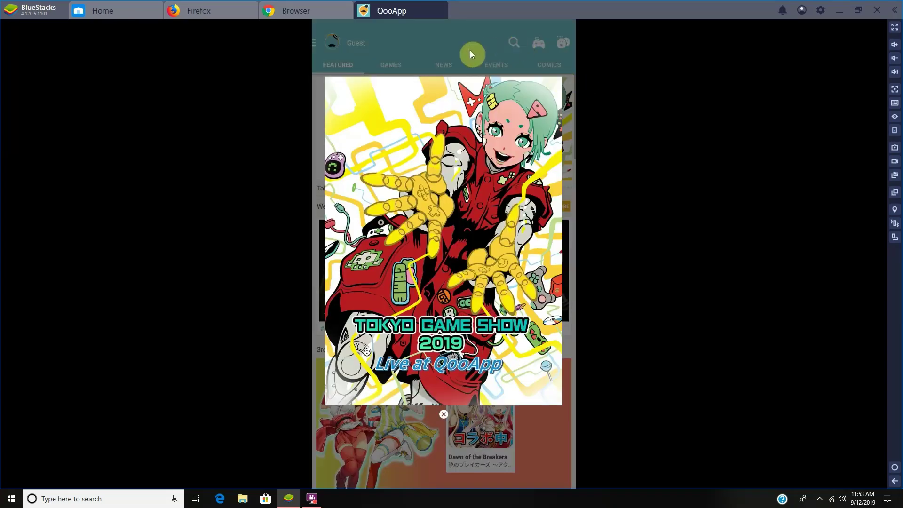
click(444, 414)
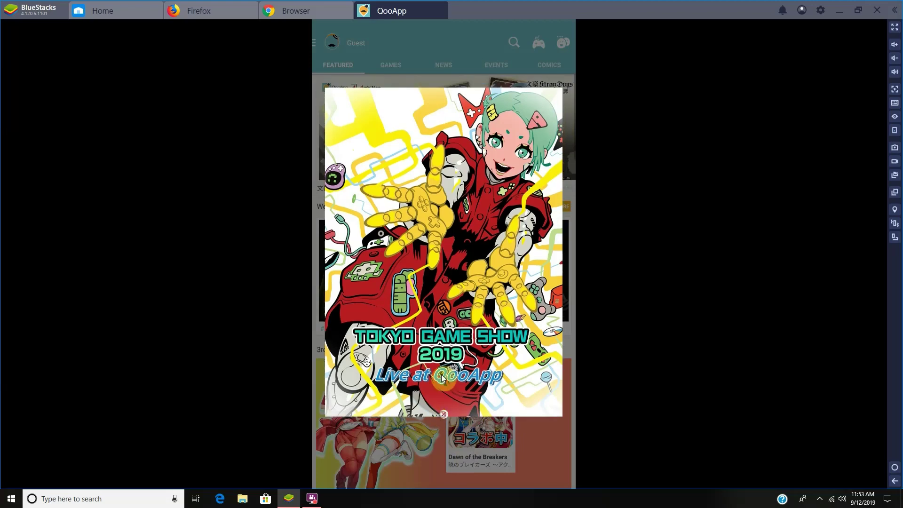
Search QooApp for "logres" and open the page of Logres of Swords and Sorcery: Goddess of Ancient (JP).
click(506, 44)
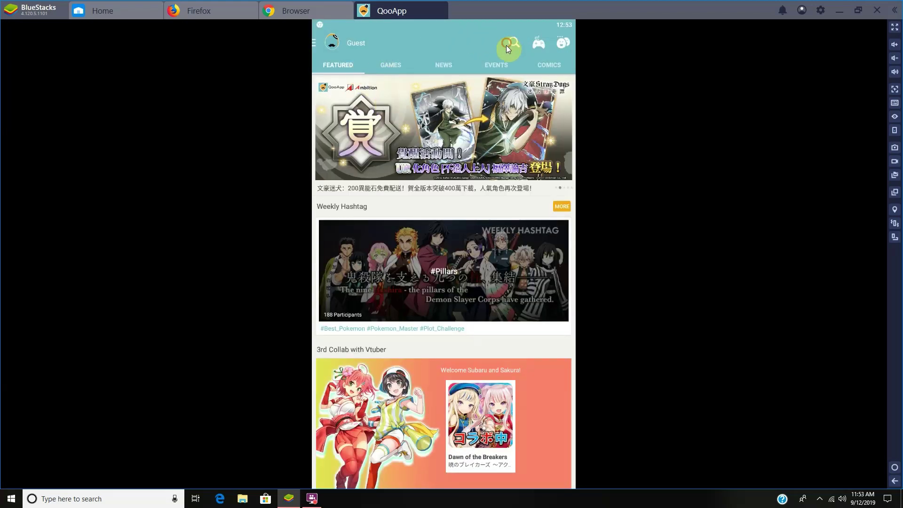
text(logi)
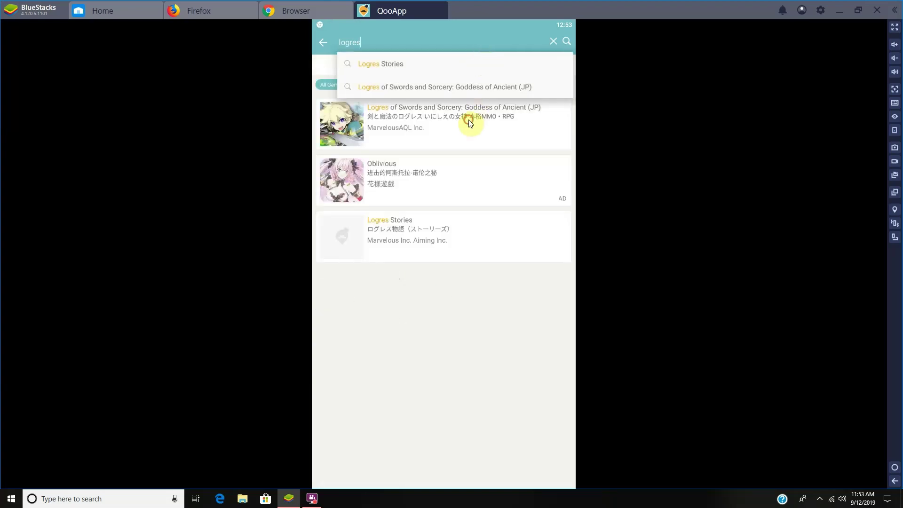
click(469, 120)
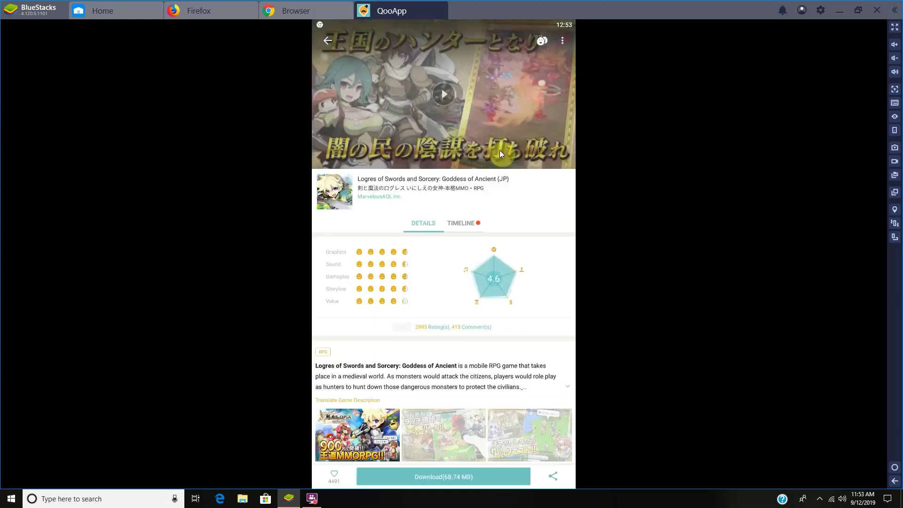
Download and install Logres of Swords and Sorcery: Goddess of Ancient (JP), allowing QooApp file access, and launch the game.
click(444, 478)
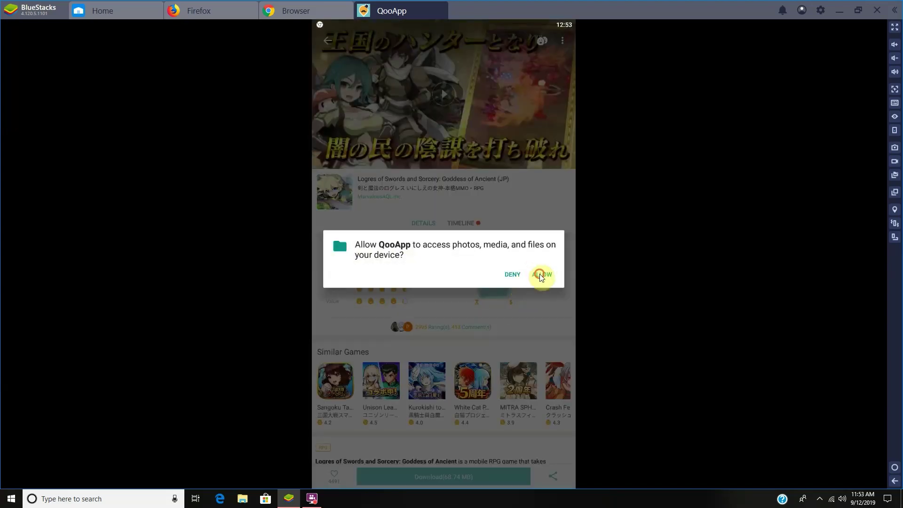
click(540, 275)
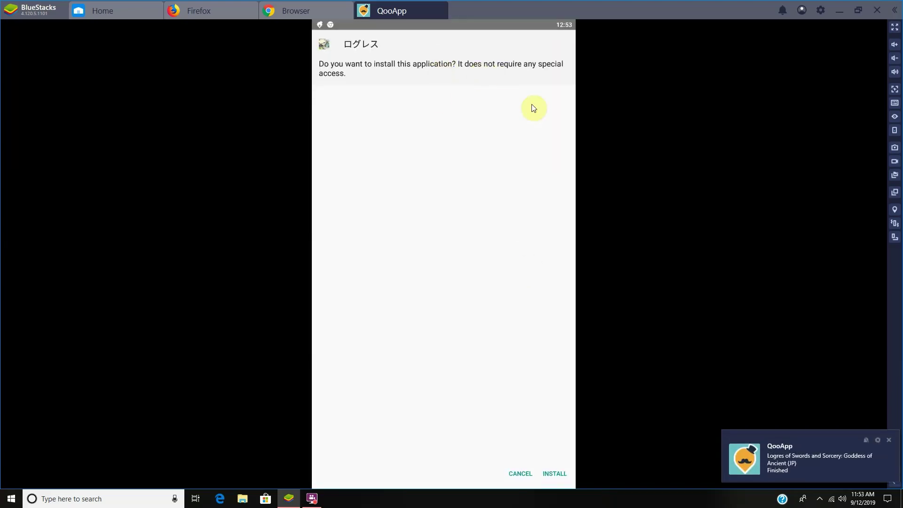
click(551, 474)
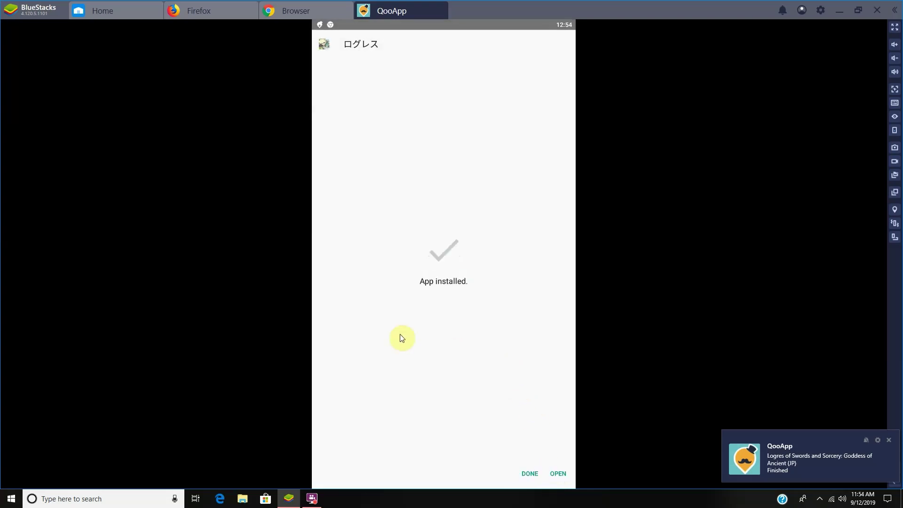
click(560, 473)
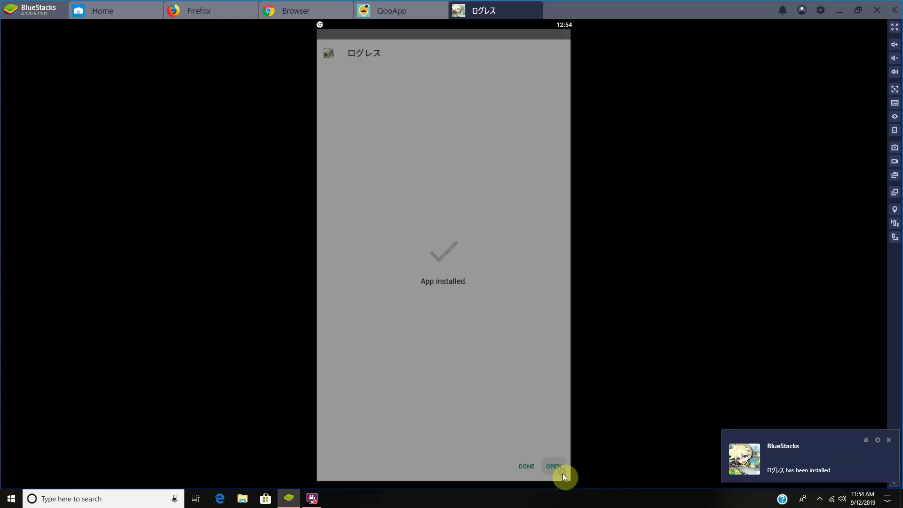